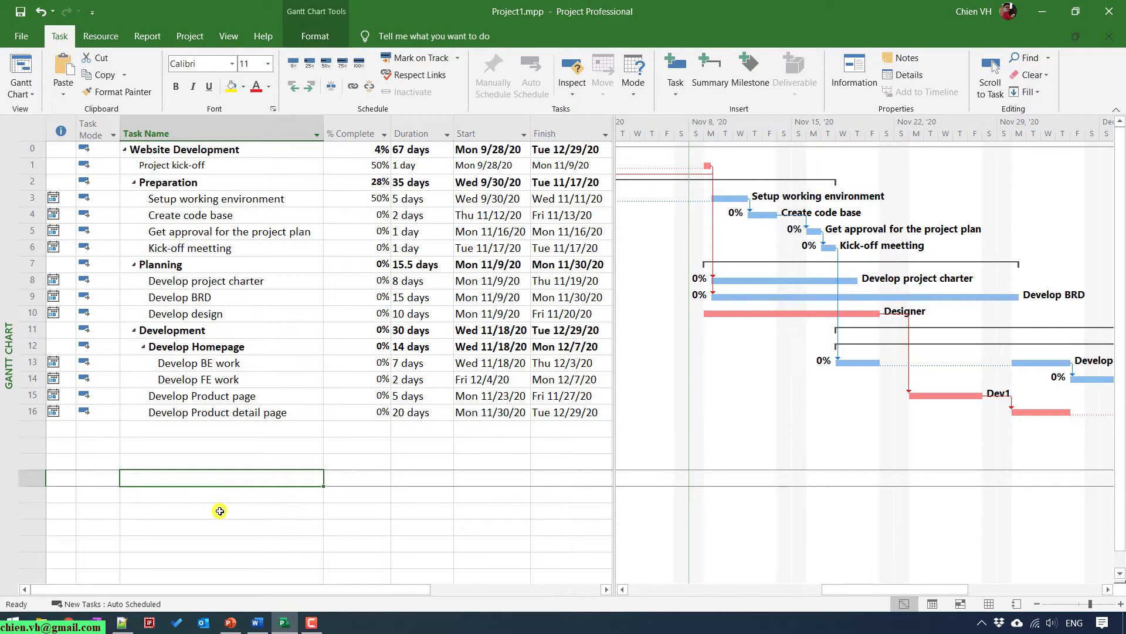
Select the blank Task Name cell below task 16 in the Website Development plan
left_click(218, 511)
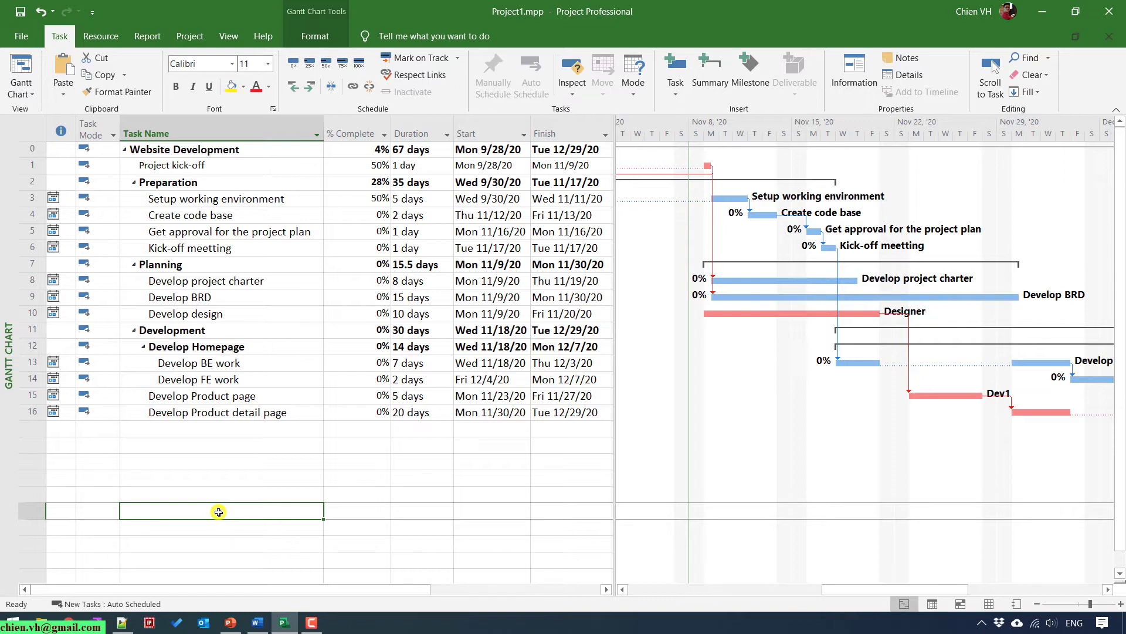
Switch to the Word document listing Tasks 1–4, their subtasks and two milestones
key("alt+Tab")
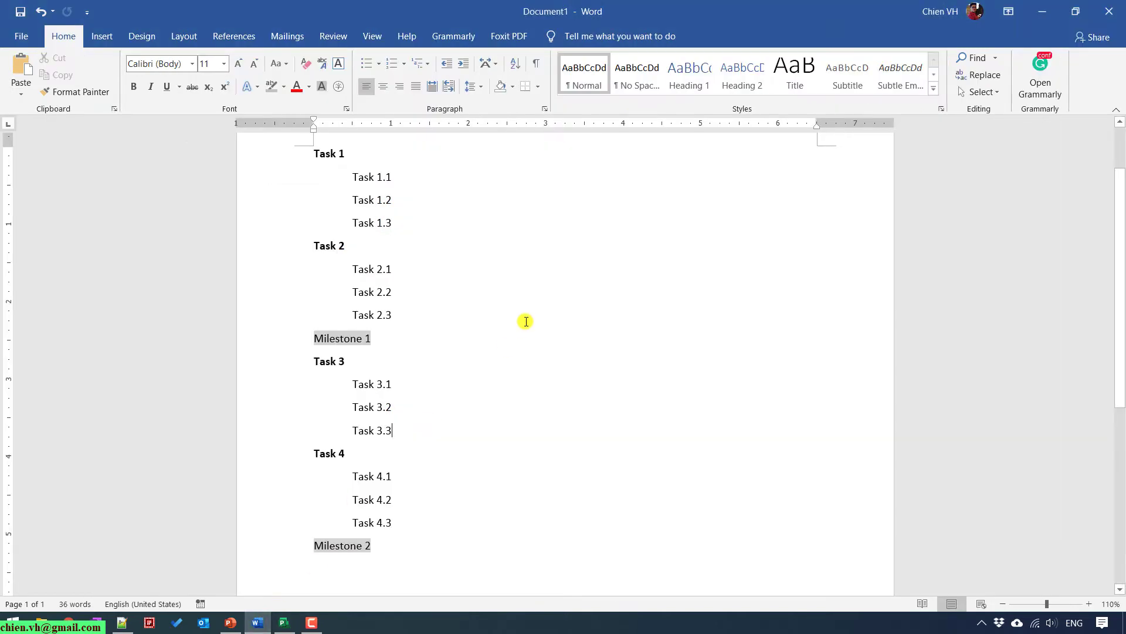
scroll(536, 364, "up", 2)
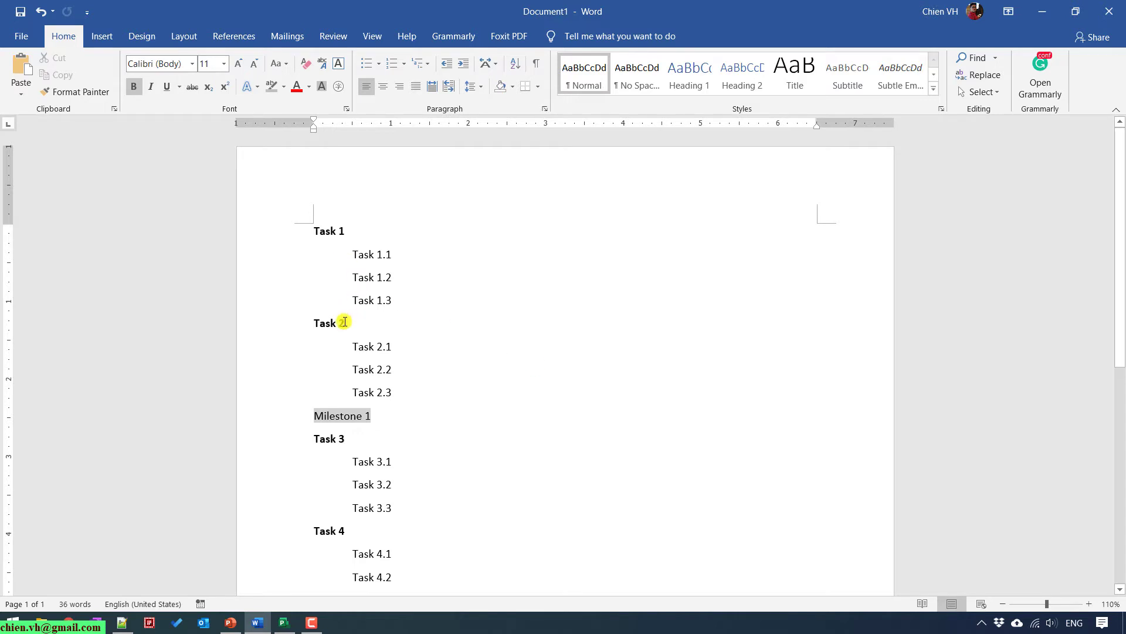
scroll(340, 428, "down", 2)
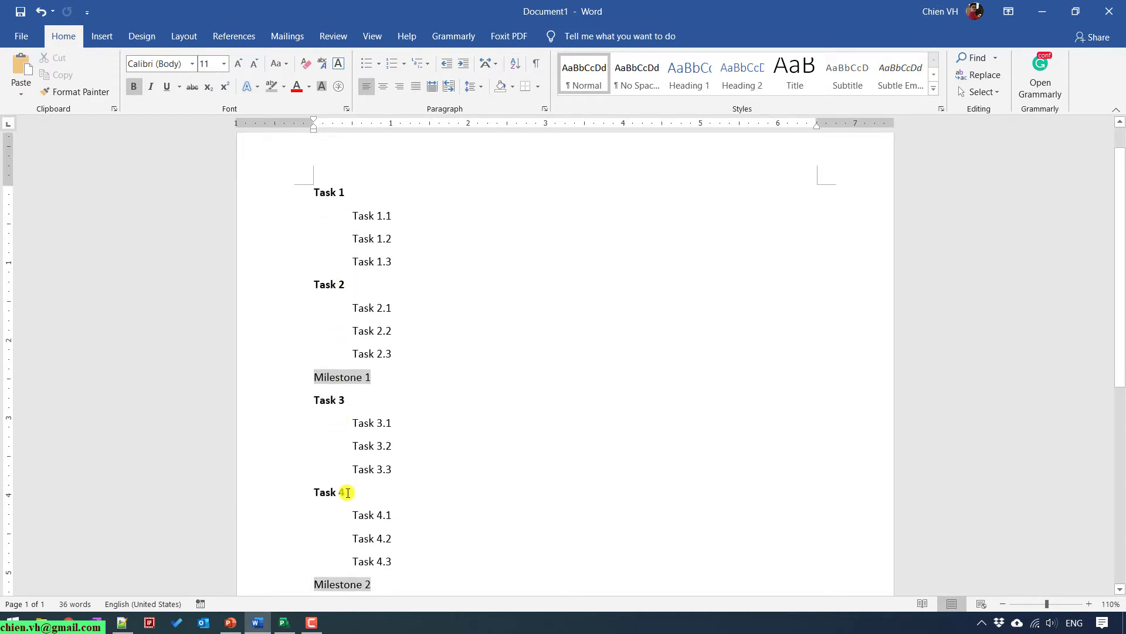
scroll(327, 373, "up", 1)
scroll(339, 504, "down", 1)
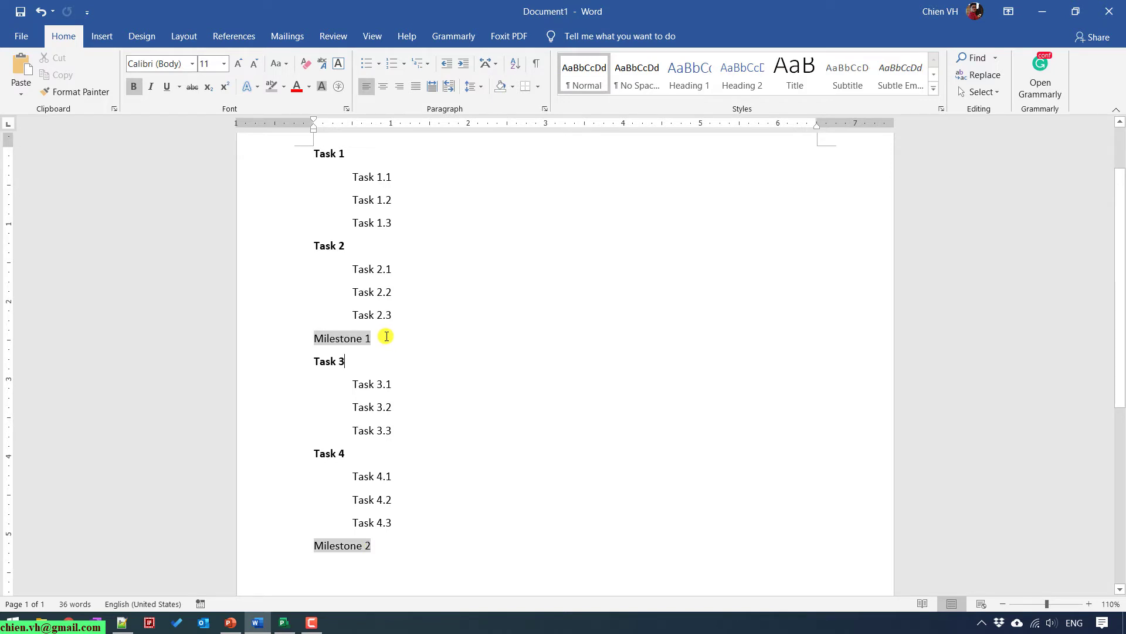
scroll(386, 336, "up", 1)
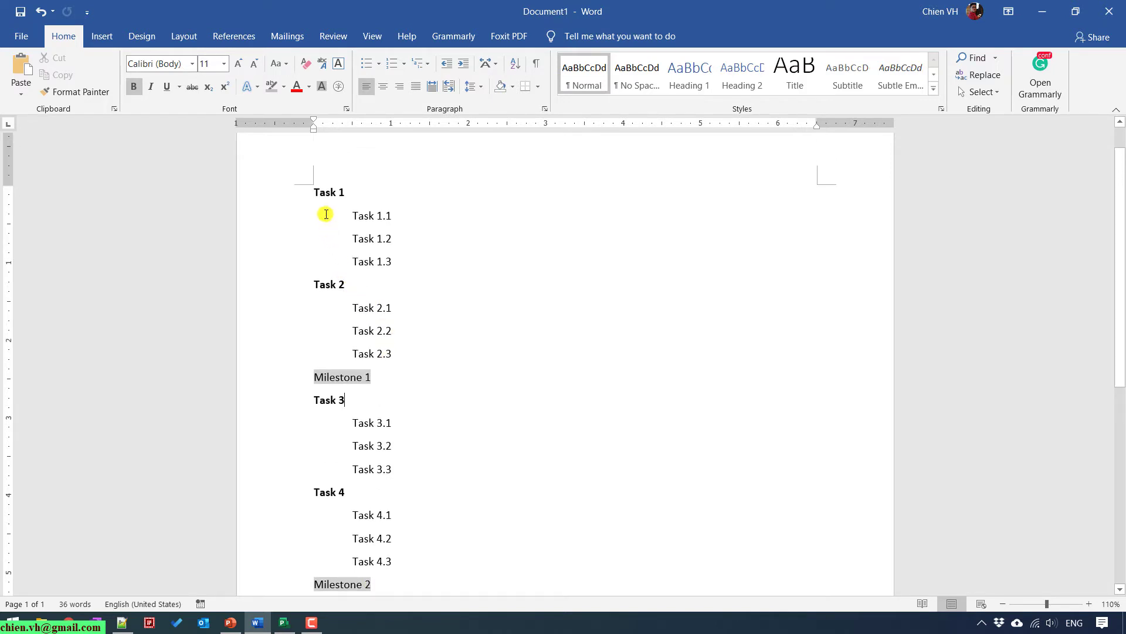
Copy the entire Word task list from Task 1 through Milestone 2
left_click(310, 190)
left_click_drag(333, 278, 421, 498)
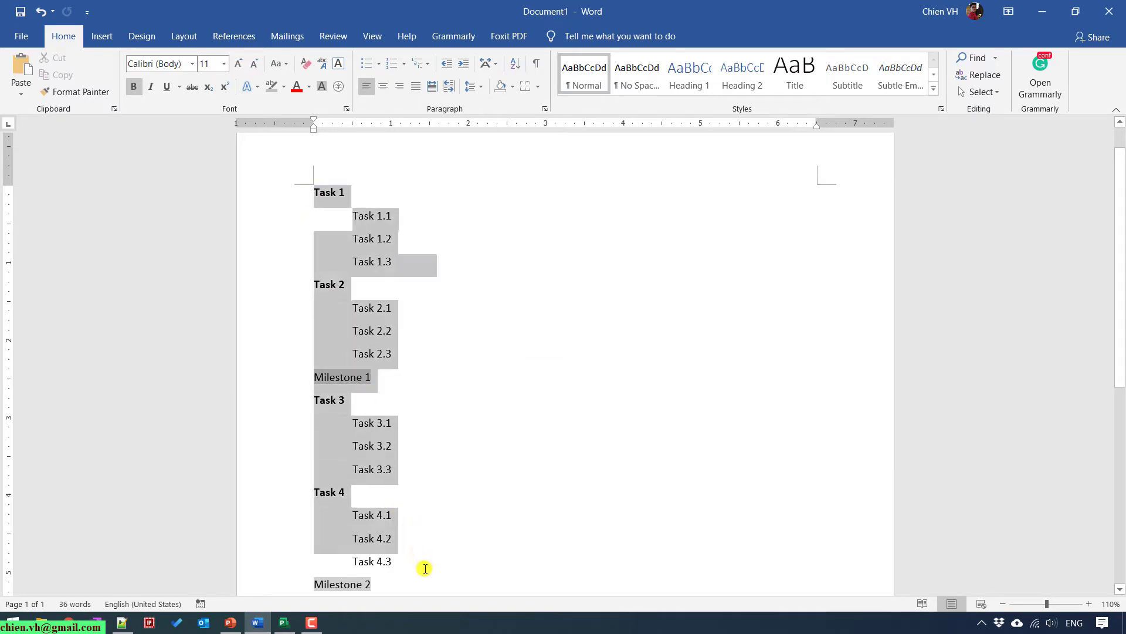
scroll(421, 498, "up", 2)
right_click(364, 236)
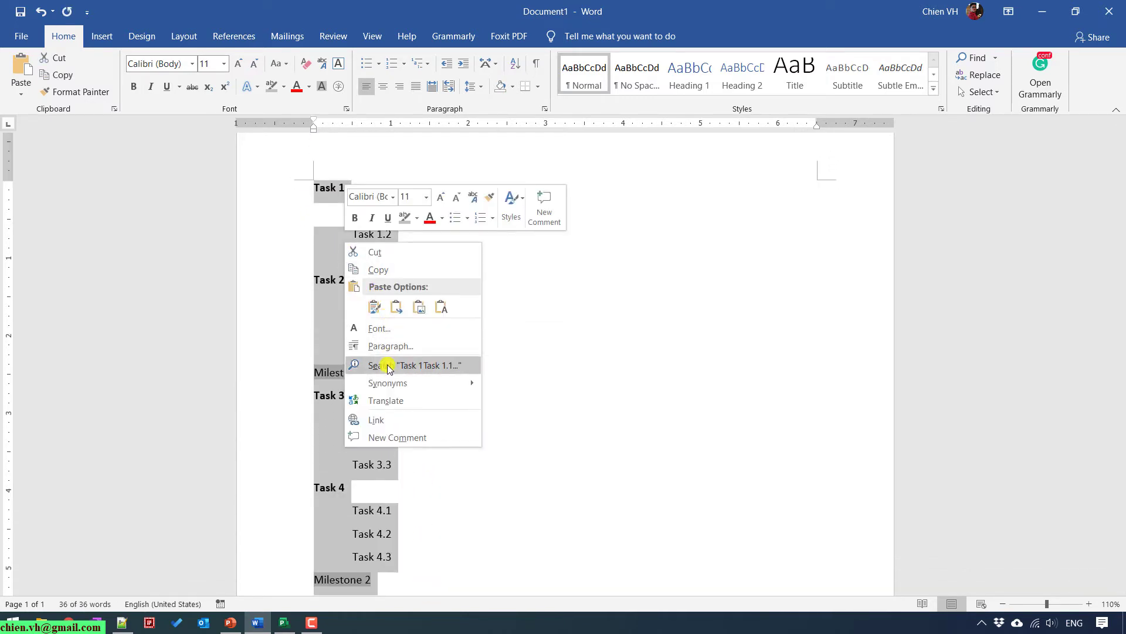
left_click(387, 270)
left_click(505, 266)
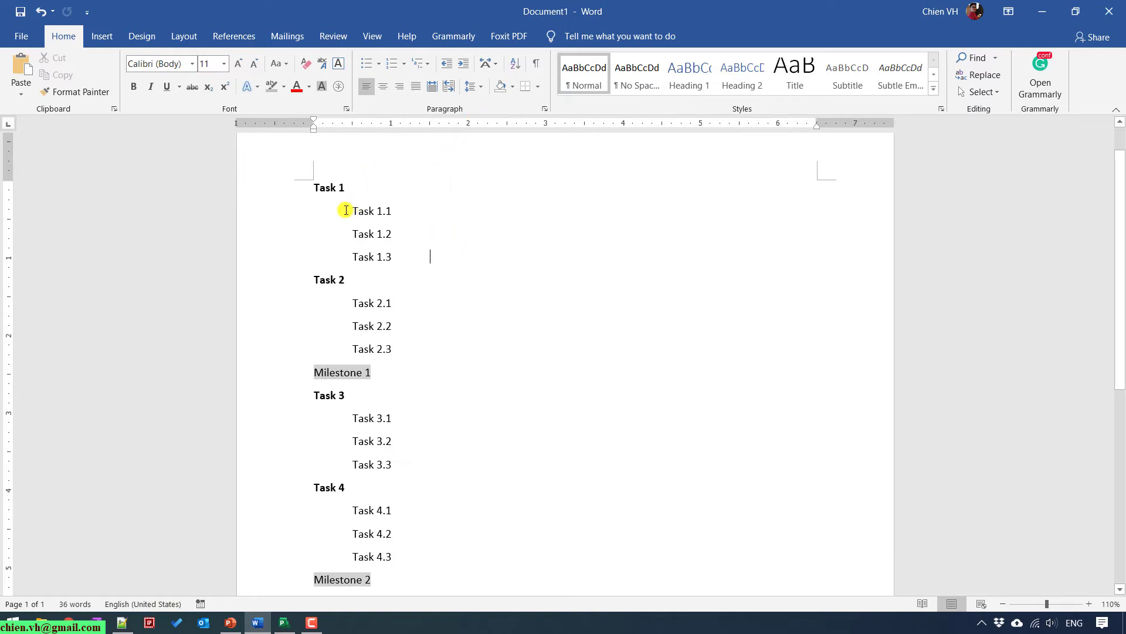
Select subtasks Task 1.1–1.3, clear the selection, and minimize Word
left_click_drag(346, 211, 405, 257)
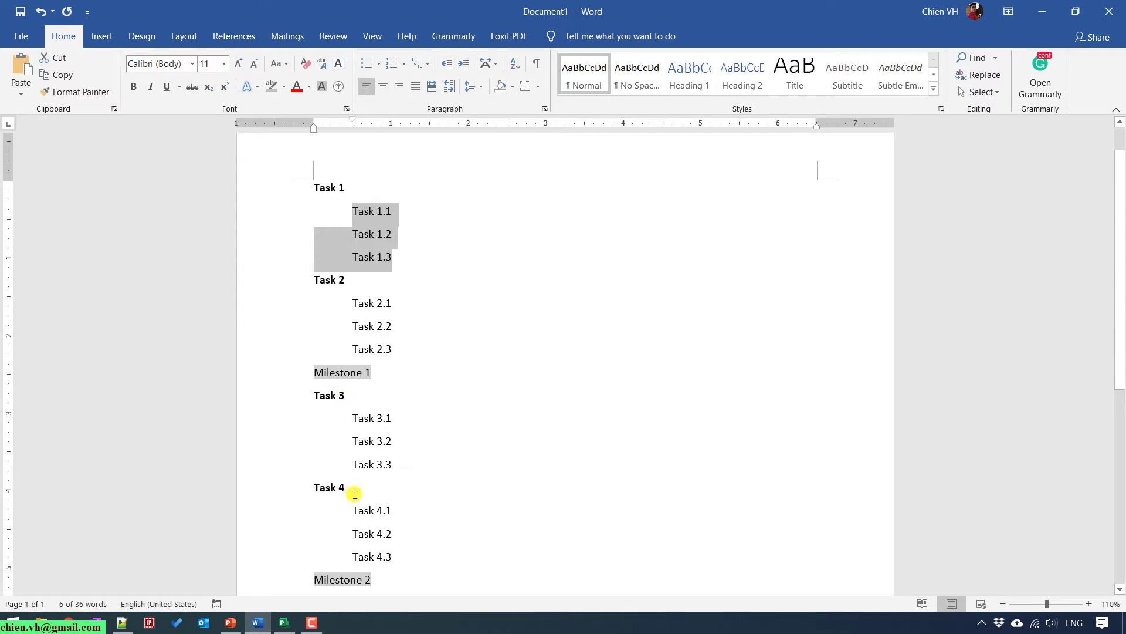
left_click(372, 478)
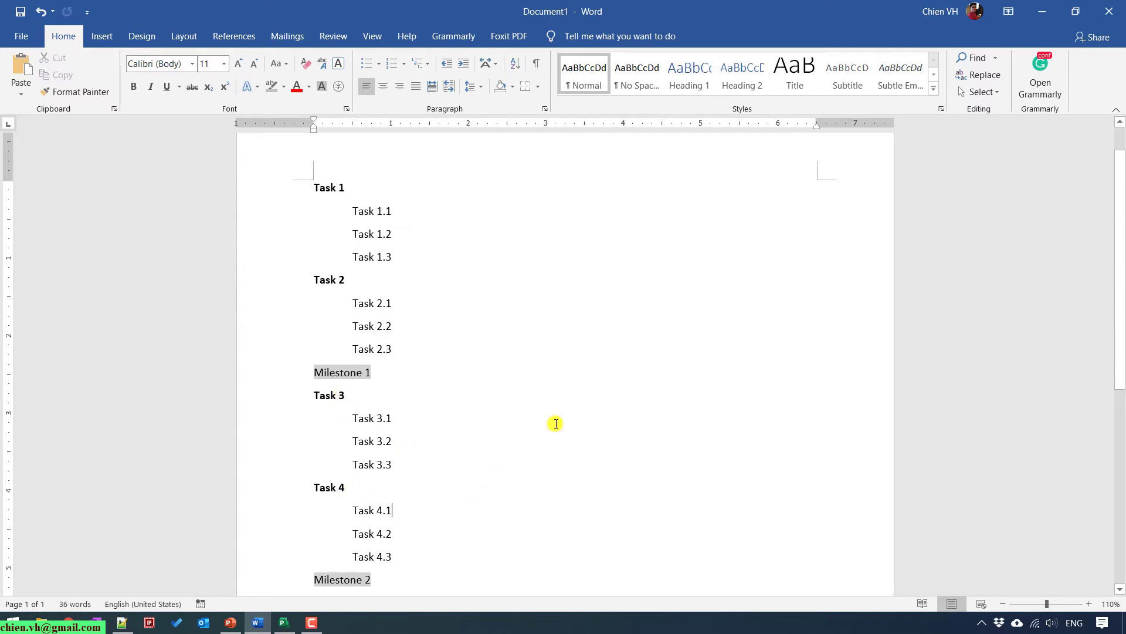
left_click(1045, 10)
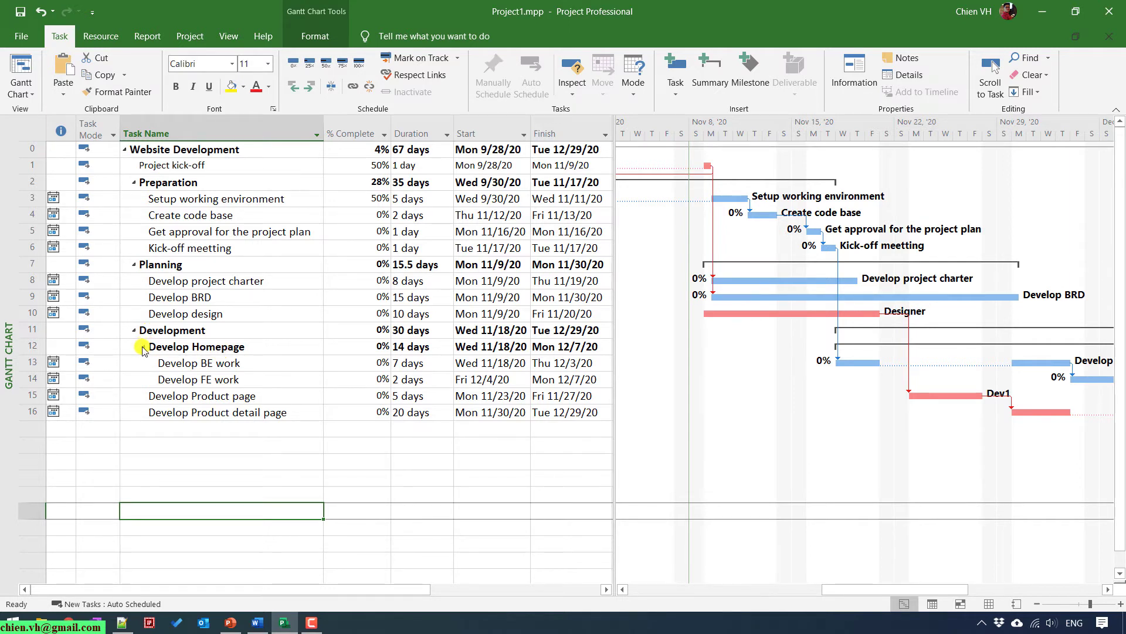
Collapse Develop Homepage and paste the Word list below task 16 as rows 17–34
left_click(143, 346)
left_click(152, 397)
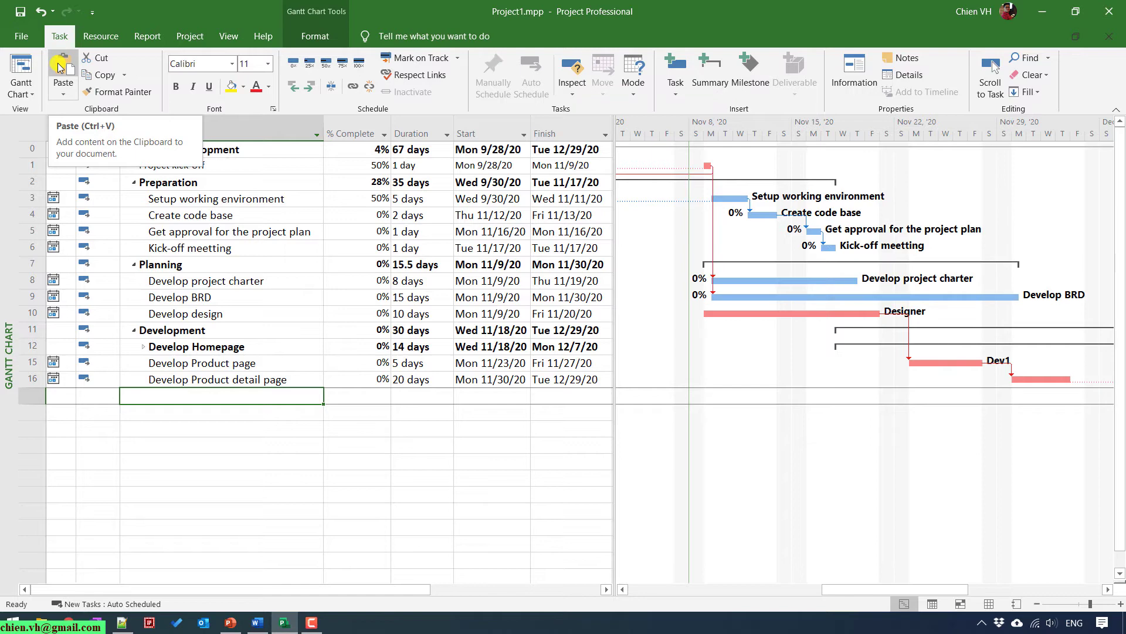
left_click(59, 67)
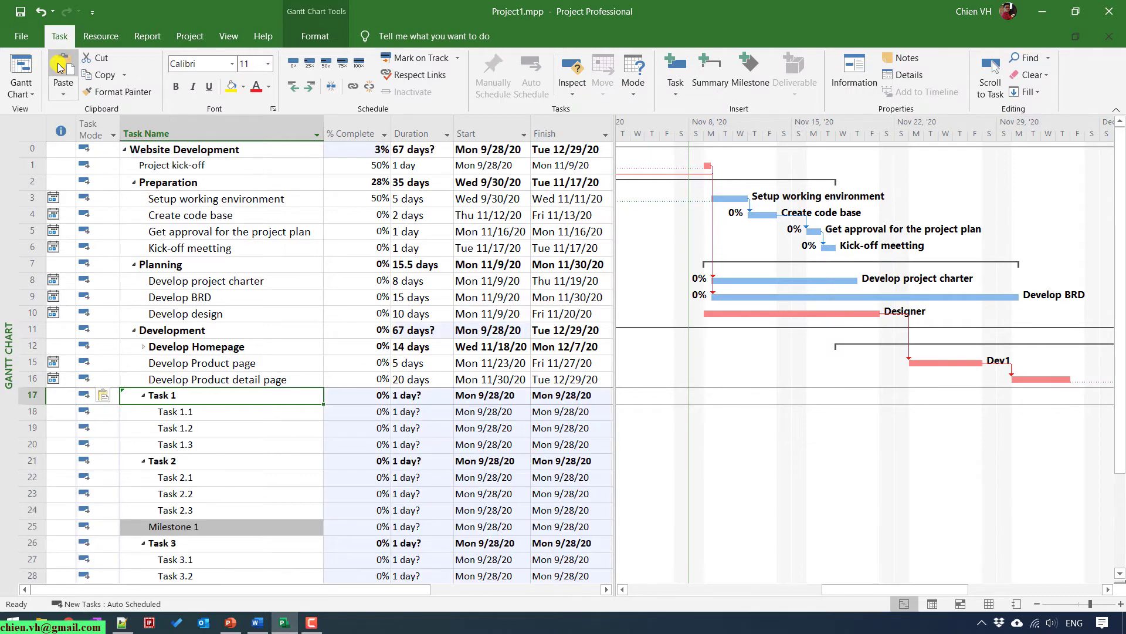
scroll(114, 201, "down", 1)
scroll(120, 215, "down", 1)
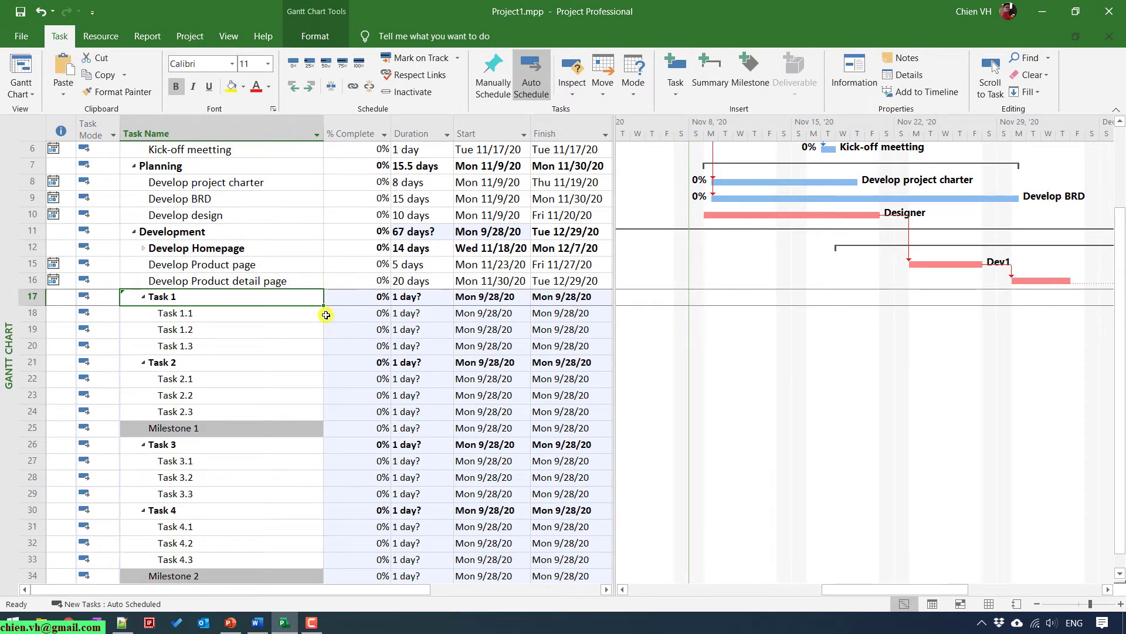
left_click_drag(172, 305, 174, 301)
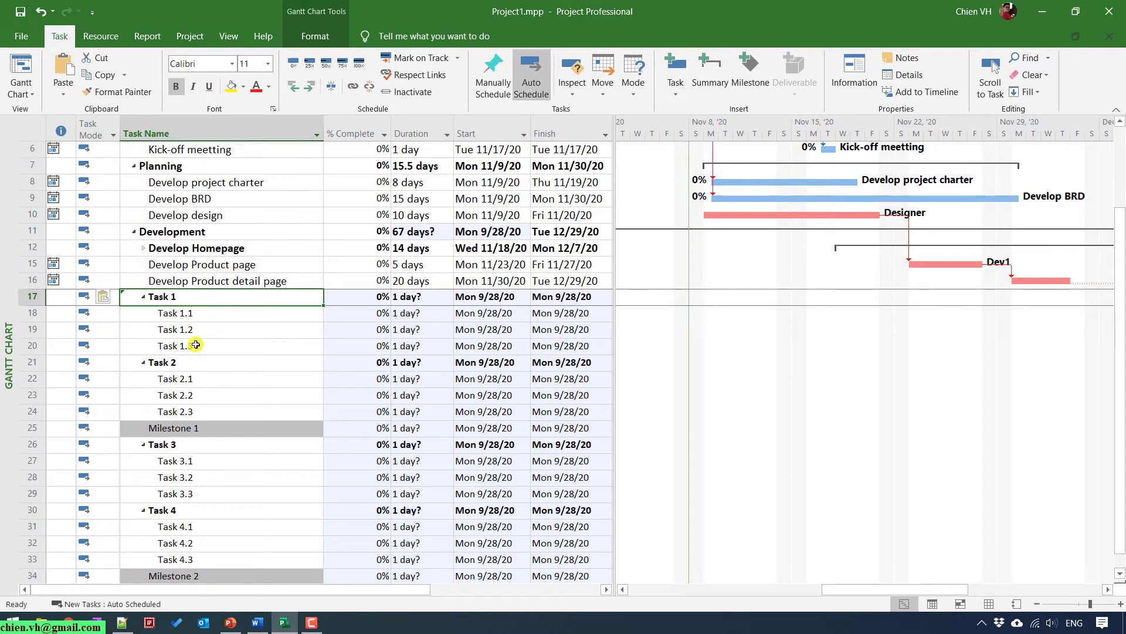
scroll(198, 346, "down", 1)
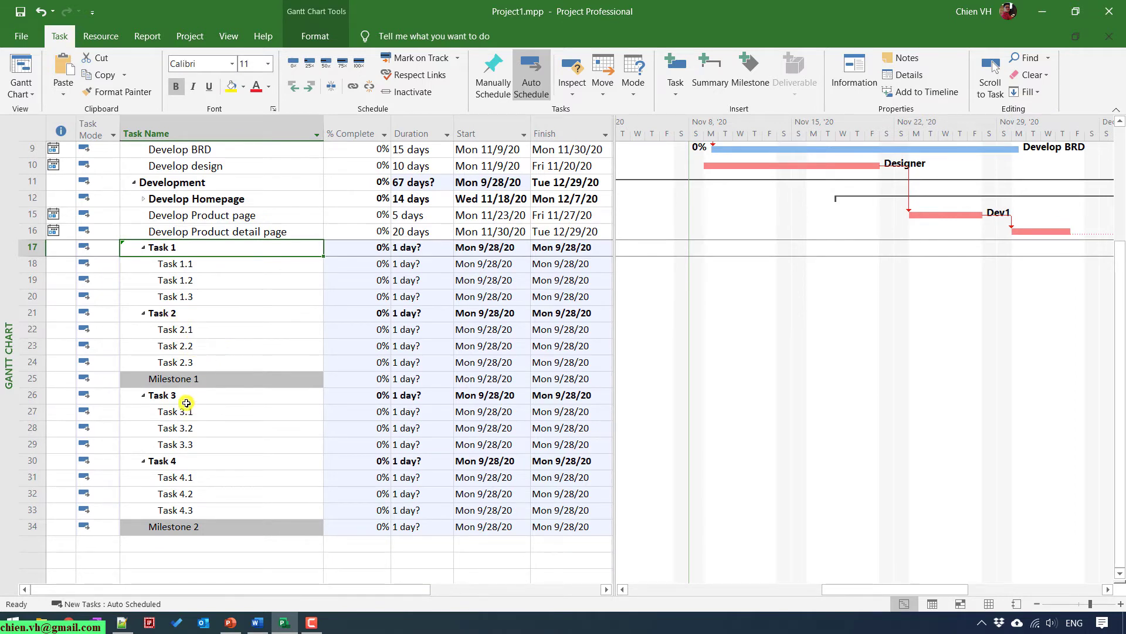
scroll(179, 475, "down", 1)
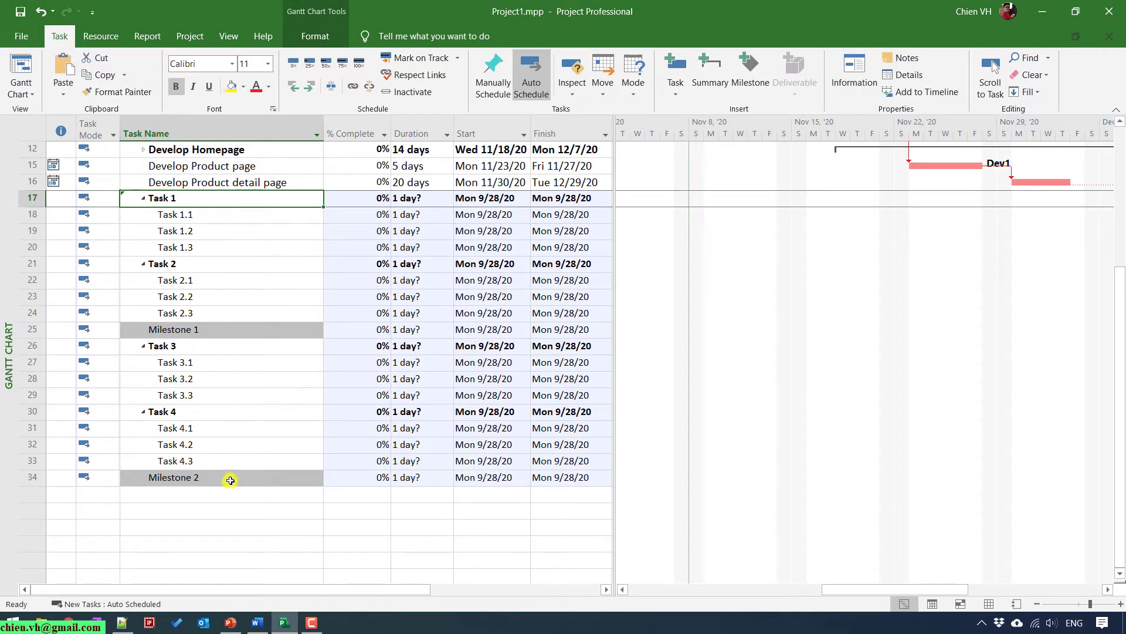
scroll(240, 475, "up", 1)
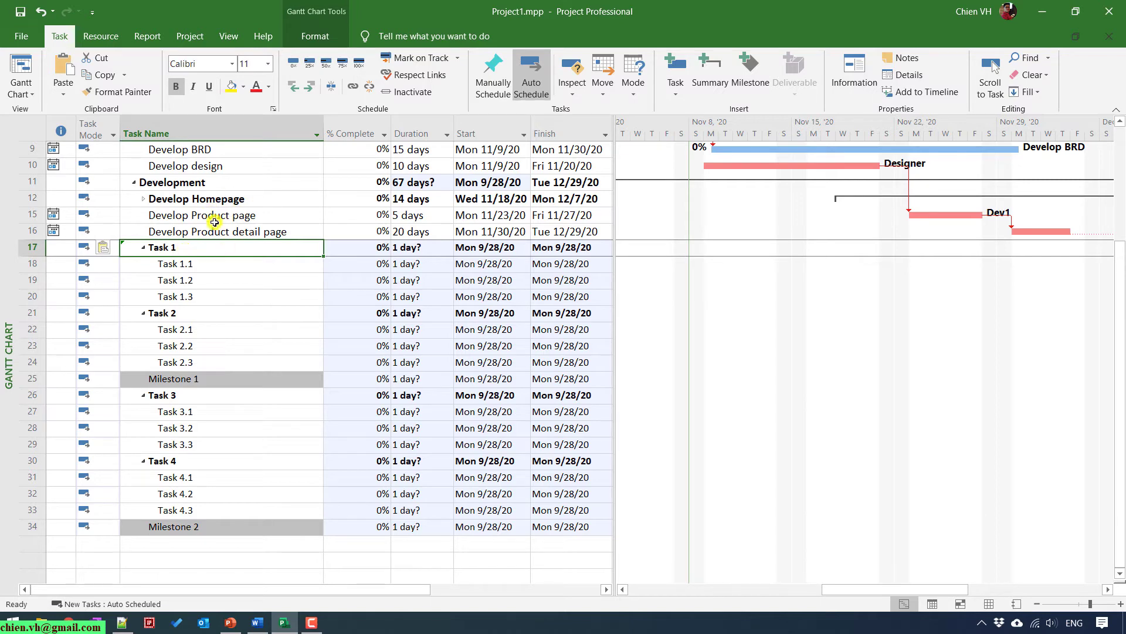
Enter durations for the Task 1–4 subtasks and 0 days for the milestones
left_click(411, 263)
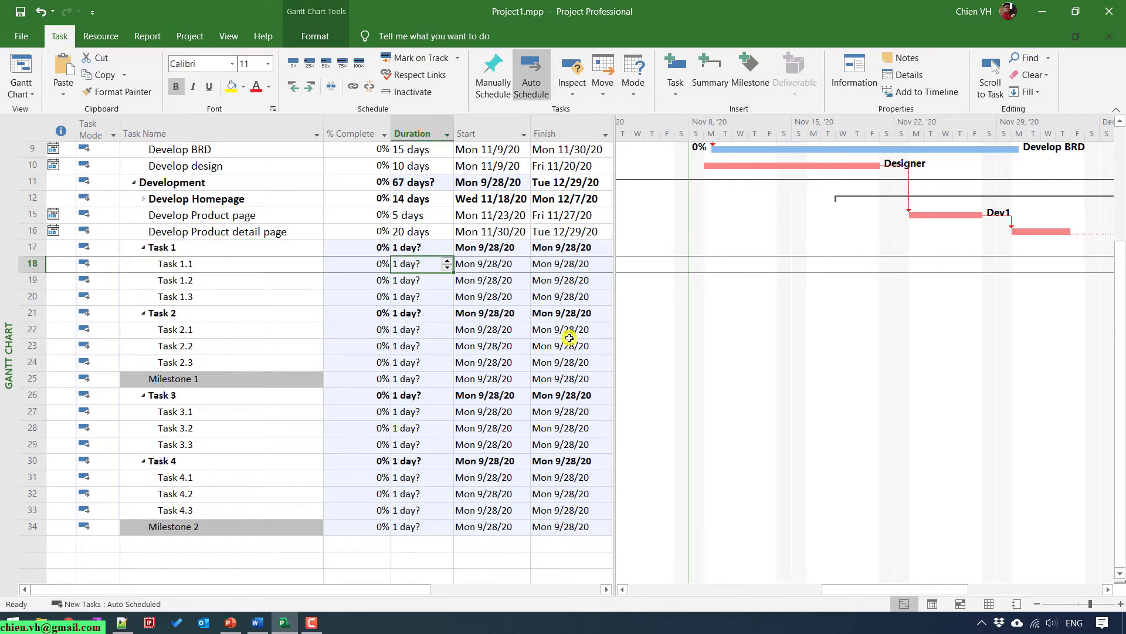
type("1")
key("Return")
type("2")
key("Return")
type("3")
key("Return")
key("Return")
type("5")
key("Return")
type("6")
key("Return")
type("4")
key("Return")
key("Return")
key("Return")
type("3 2 1")
key("Return")
type("2 5 3")
key("Return")
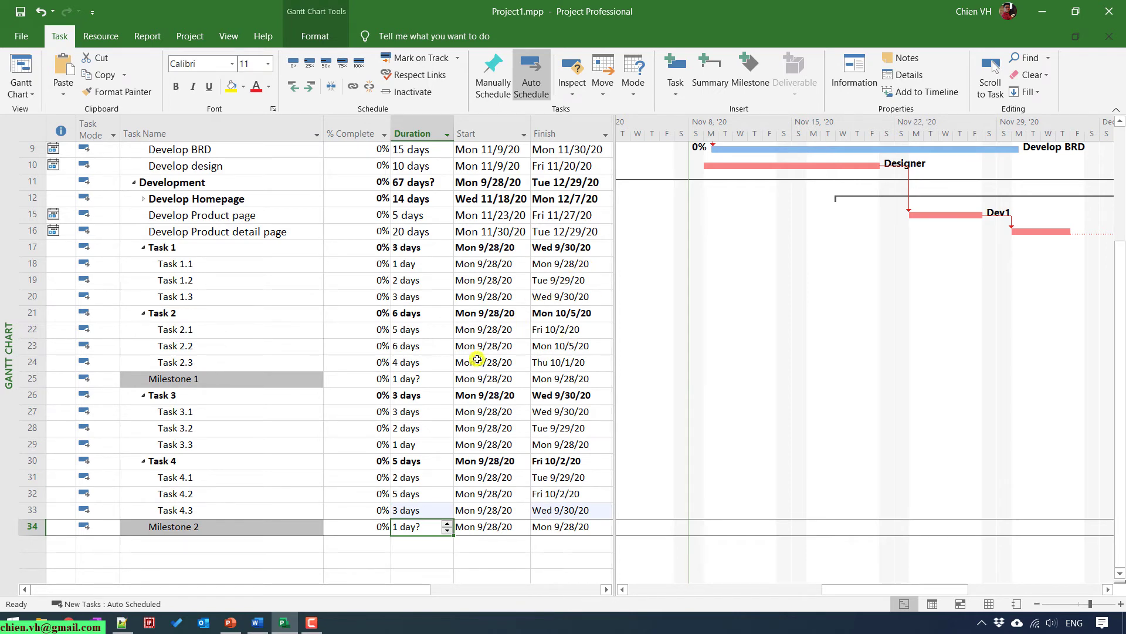
left_click(425, 378)
type("0")
key("Return")
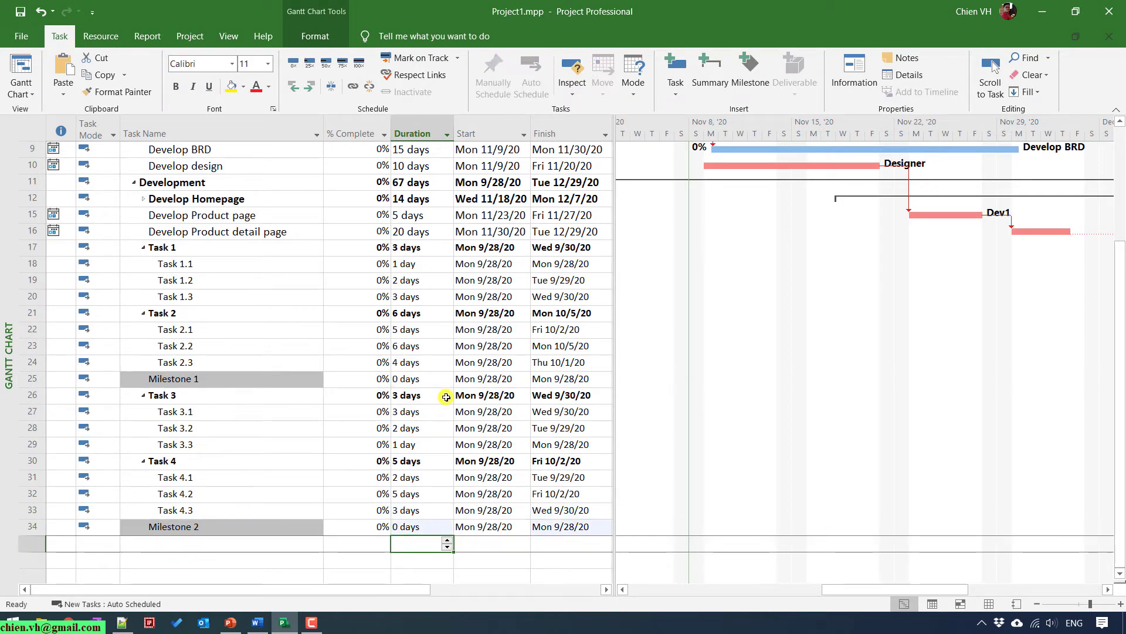
scroll(446, 397, "up", 2)
scroll(447, 399, "up", 1)
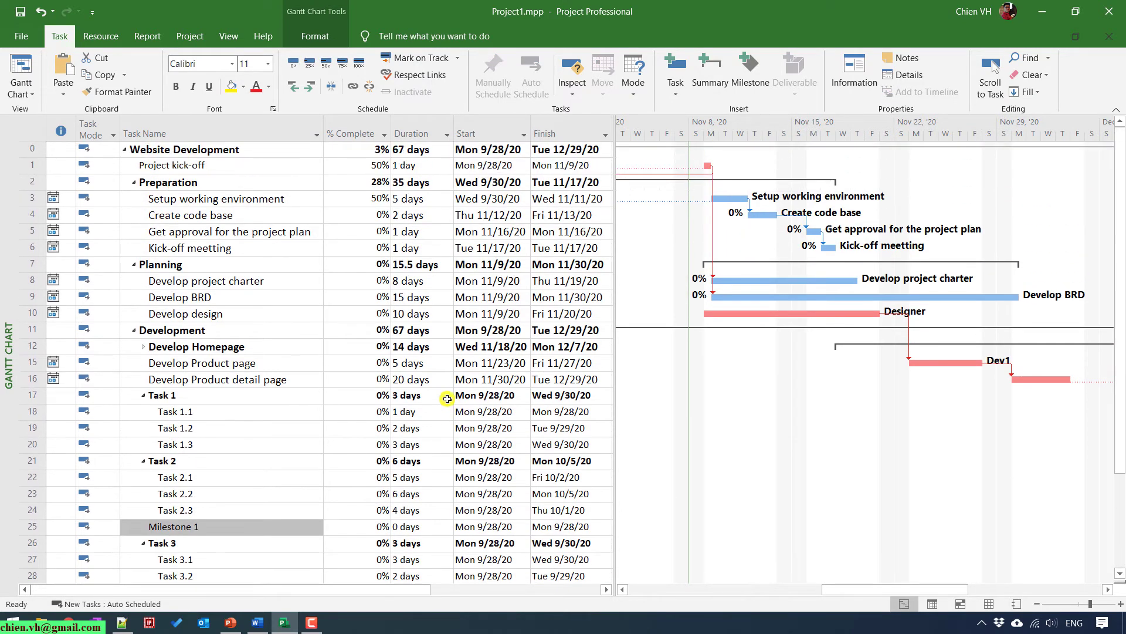
scroll(448, 398, "down", 2)
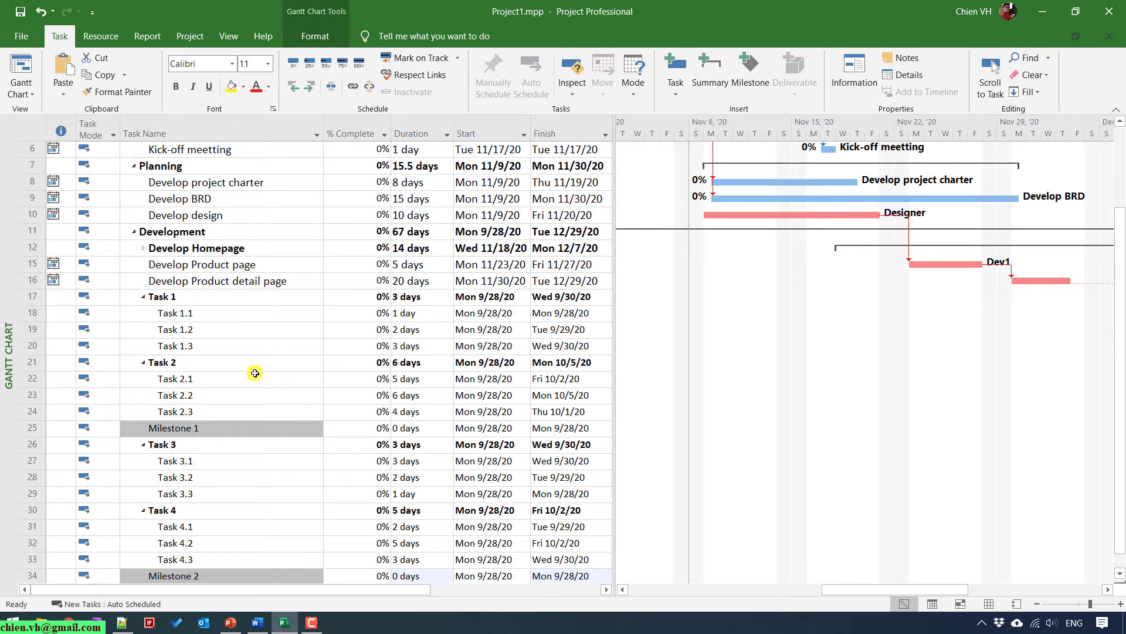
scroll(259, 398, "up", 1)
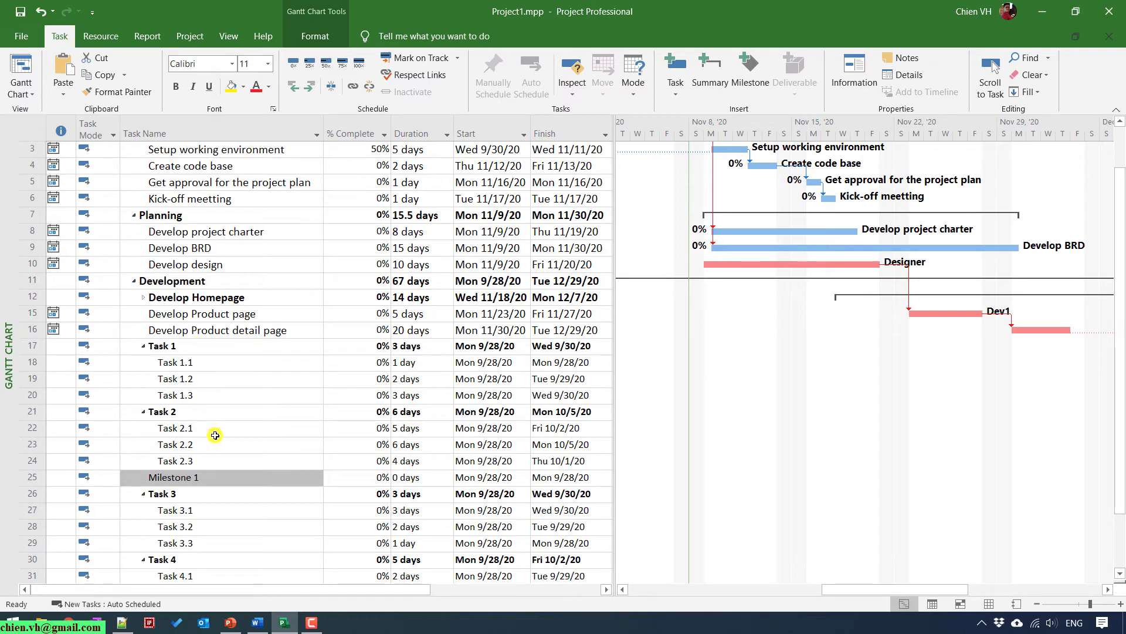
scroll(222, 447, "down", 1)
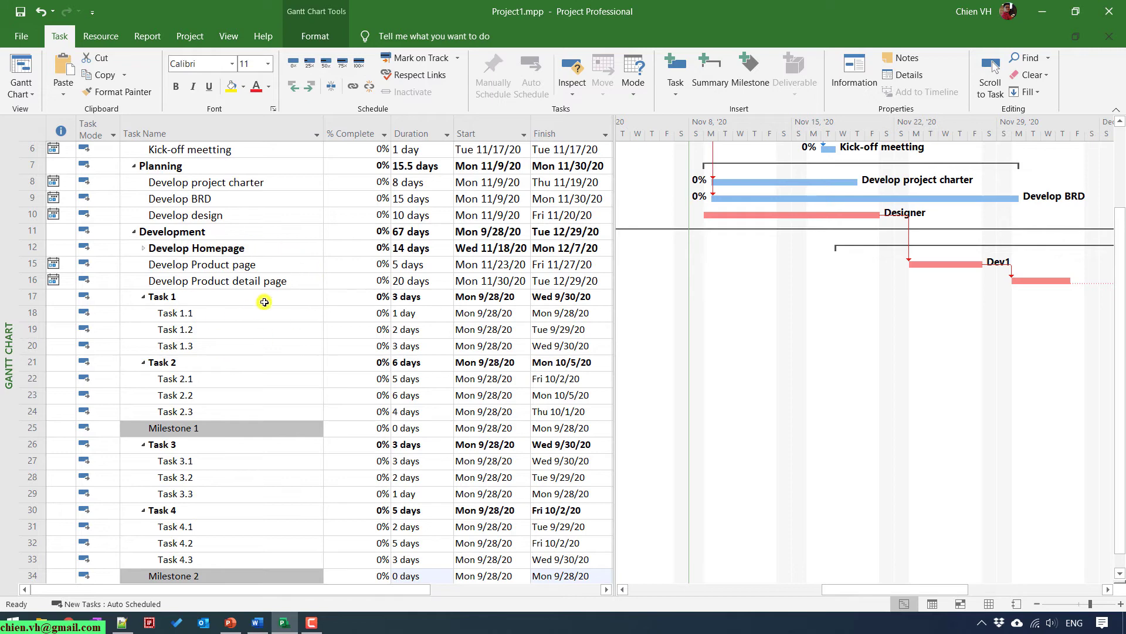
Compare the text size of existing task names with the pasted task names
left_click(249, 265)
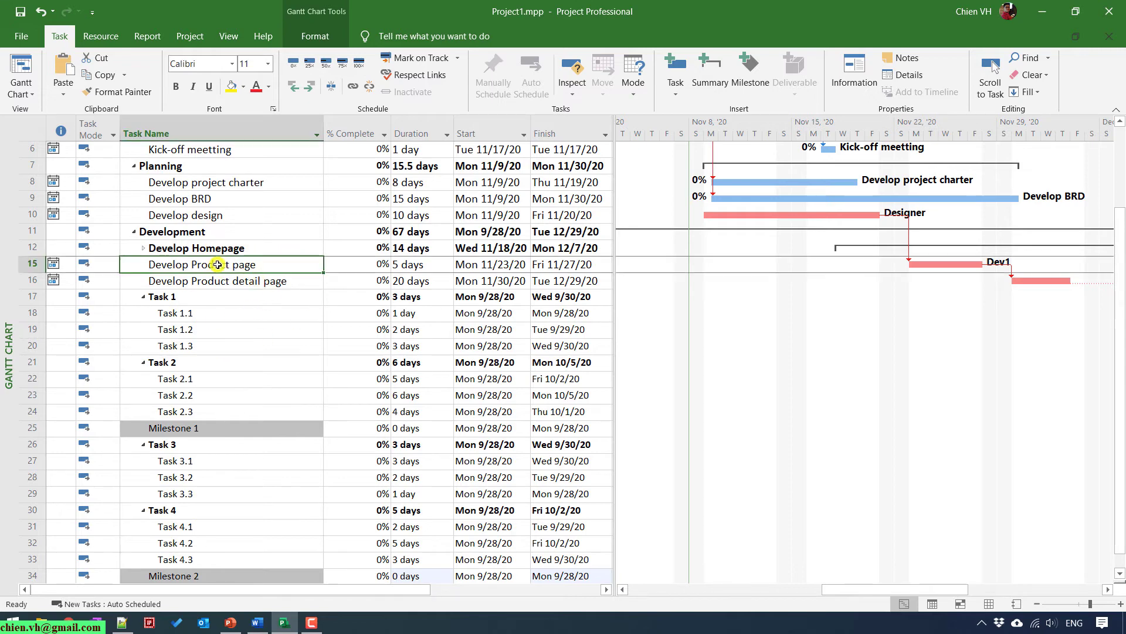
left_click(264, 283)
left_click(263, 179)
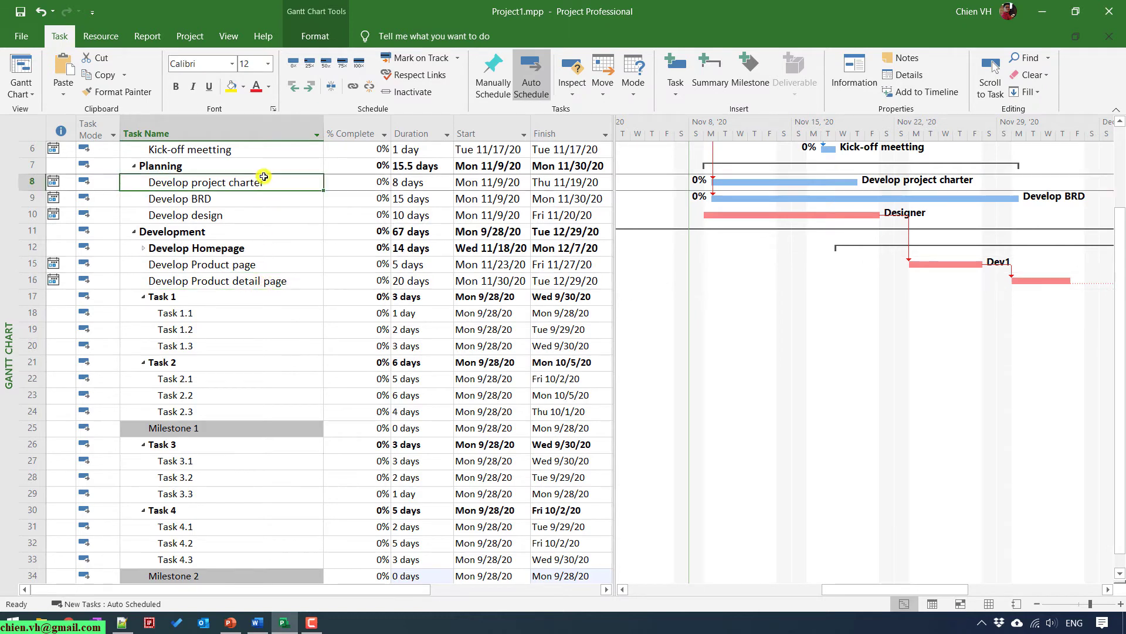
left_click(211, 379)
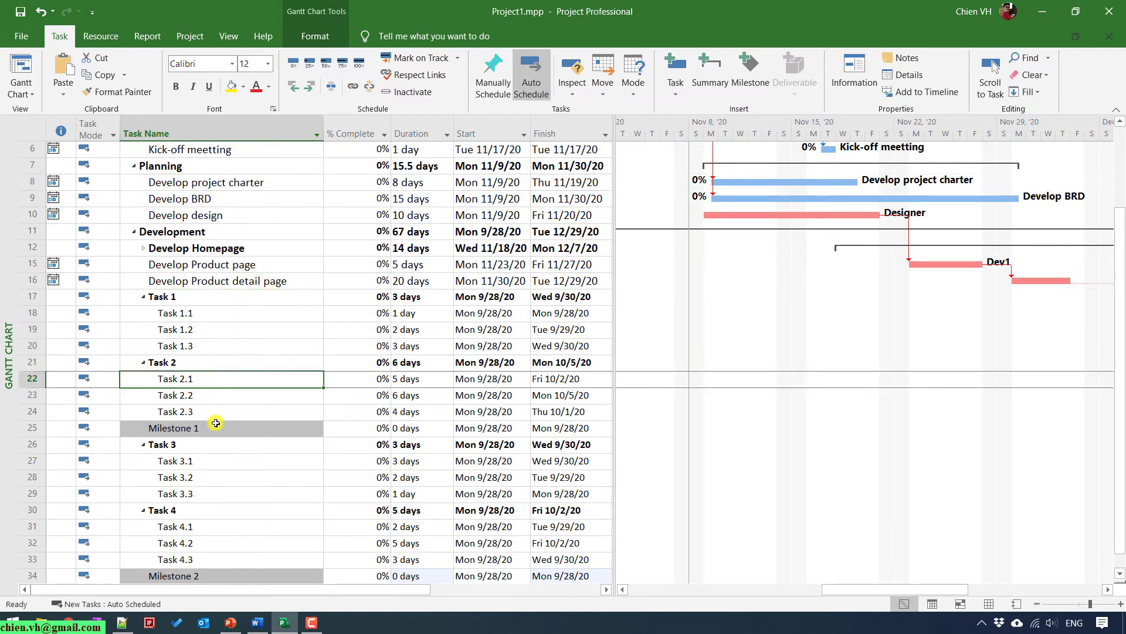
left_click(217, 457)
scroll(216, 457, "up", 2)
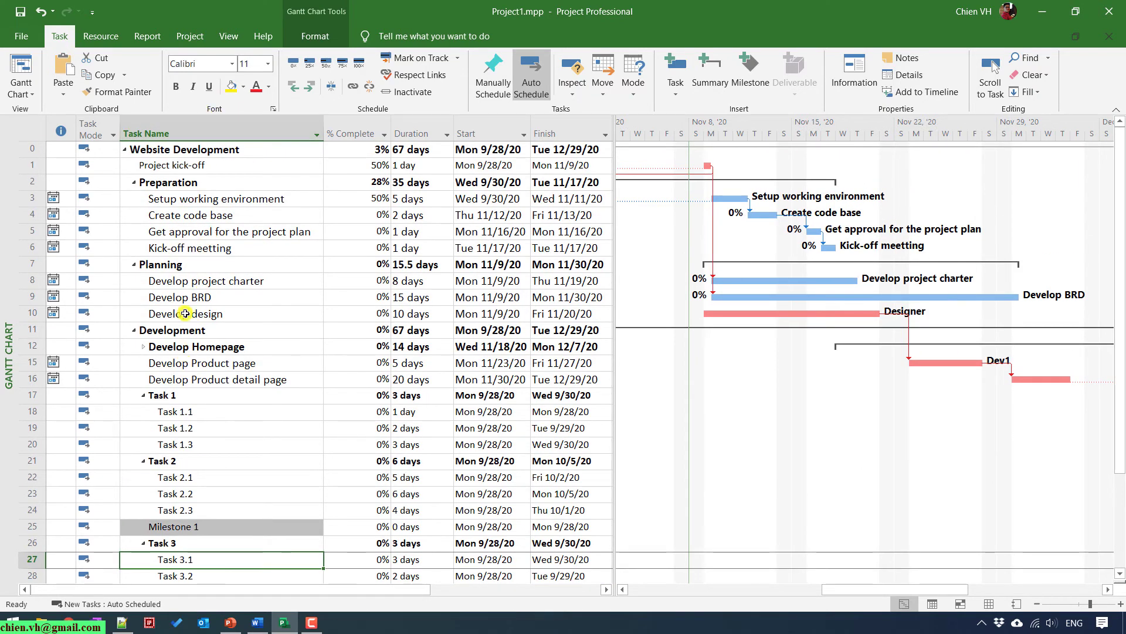
Set the Task 1 through Milestone 2 task names to 12-point font
mouse_move(141, 396)
left_mouse_down()
mouse_move(202, 381)
mouse_move(212, 346)
left_mouse_up()
scroll(237, 478, "up", 2)
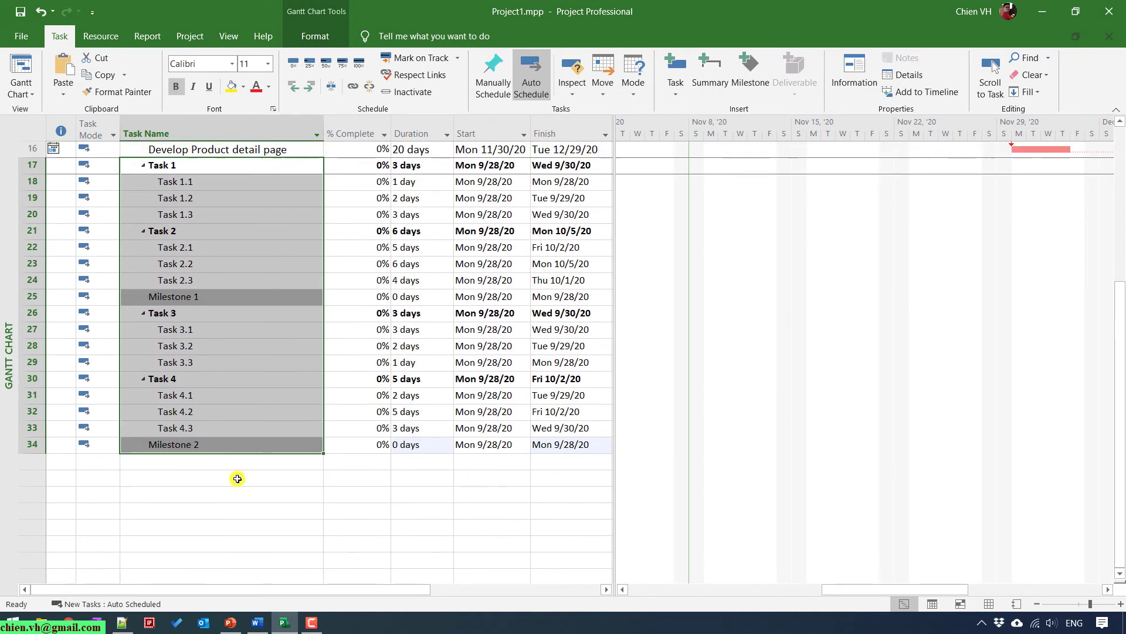
scroll(237, 478, "up", 2)
left_click(267, 63)
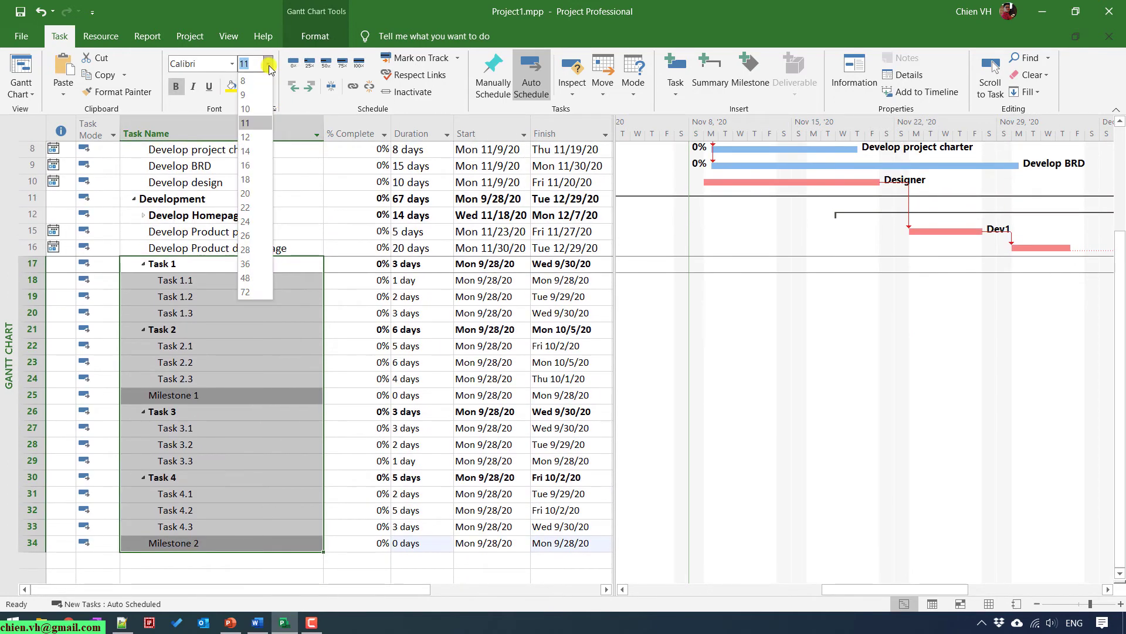
left_click(247, 139)
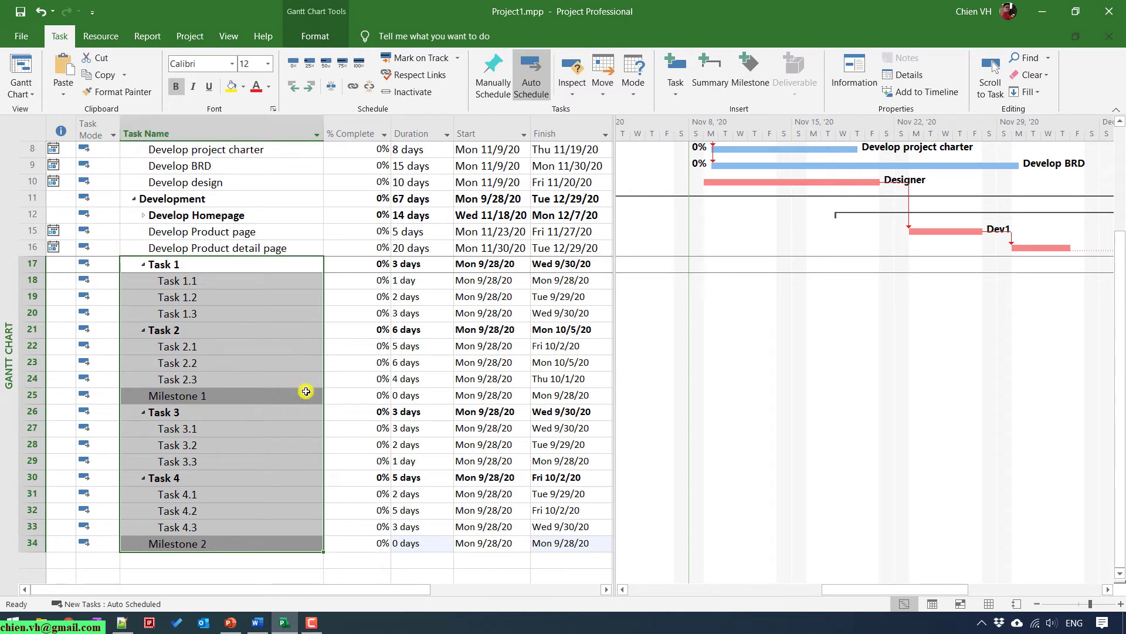
left_click(267, 342)
left_click(225, 494)
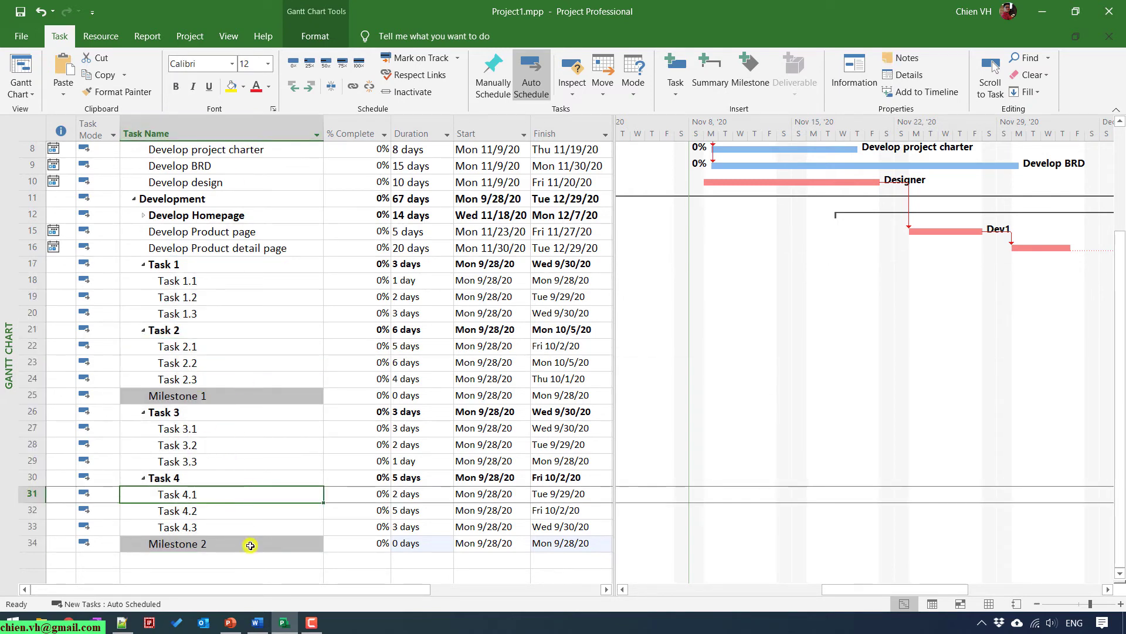
Set the shading of Milestone 1 and Milestone 2 to No Color
left_click(262, 394)
left_click(243, 86)
left_click(273, 216)
left_click(232, 547)
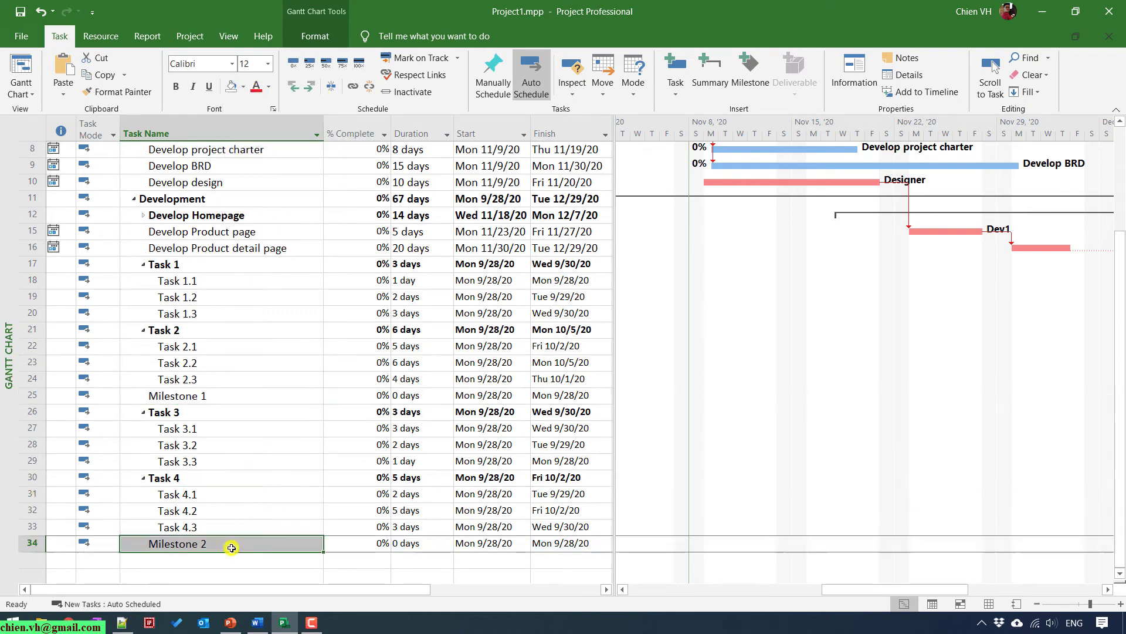
left_click(242, 87)
left_click(263, 219)
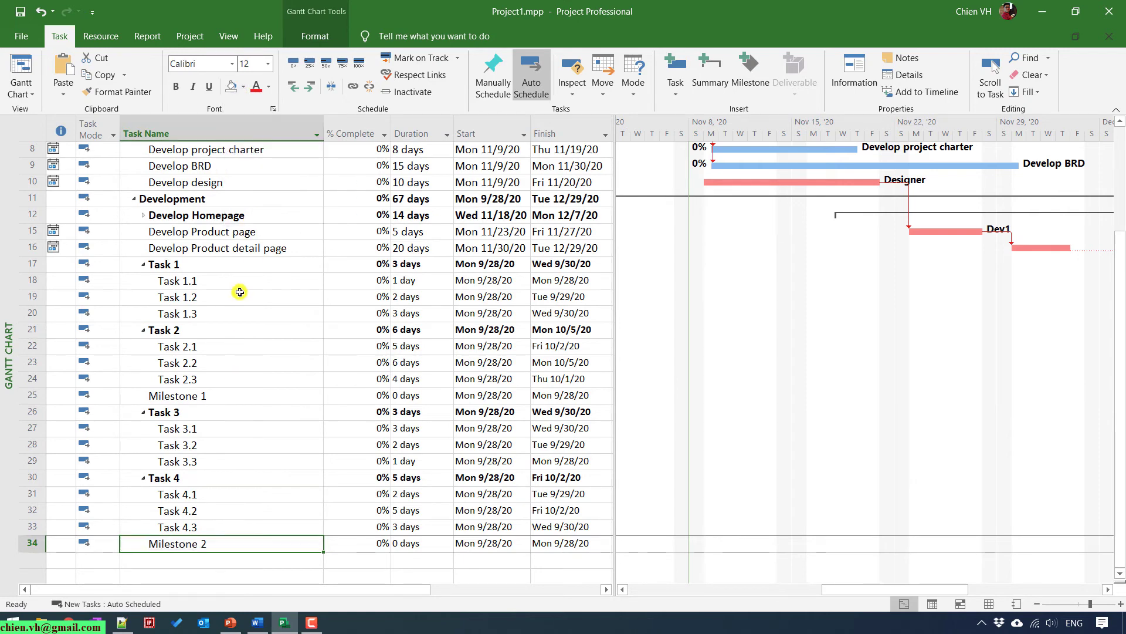
left_click(263, 385)
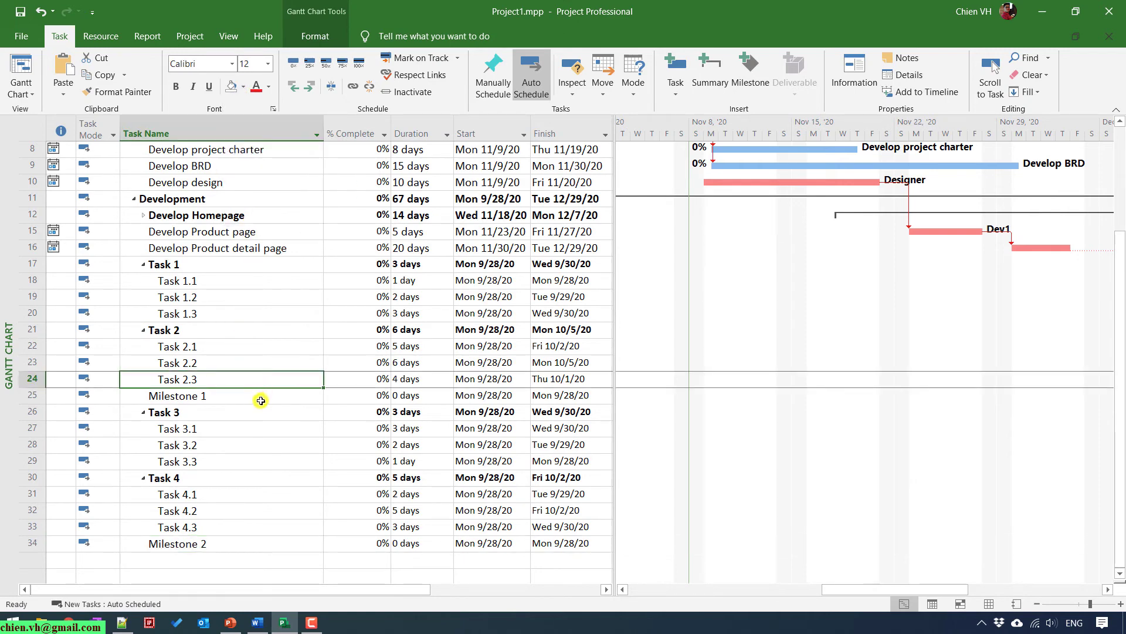
scroll(260, 400, "up", 1)
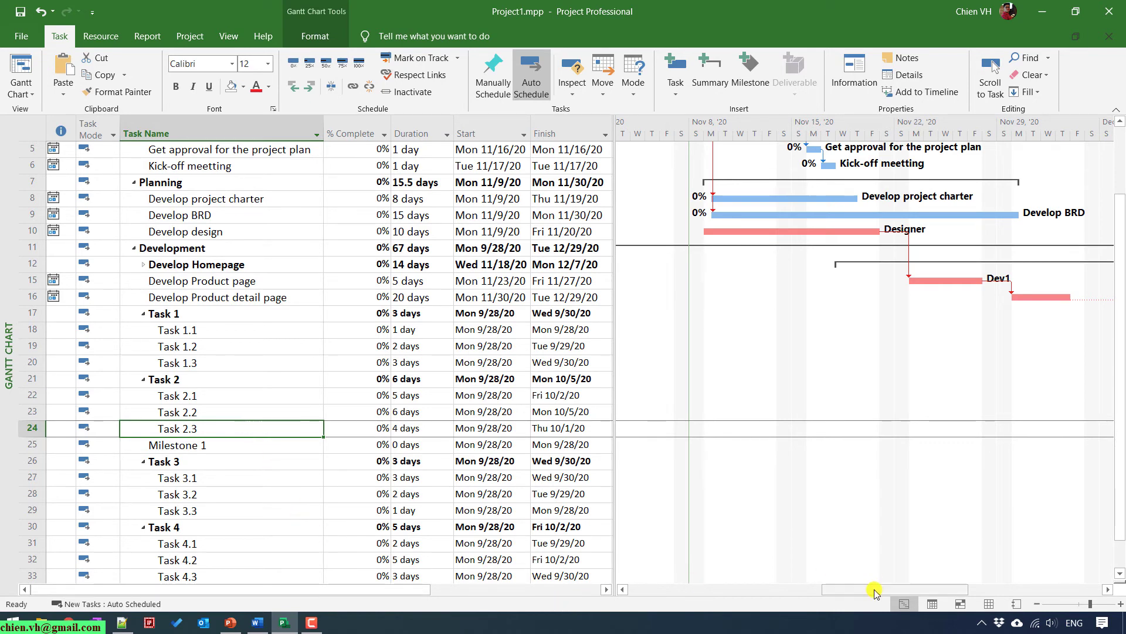
left_click_drag(950, 588, 669, 589)
scroll(375, 469, "down", 2)
scroll(278, 426, "up", 1)
scroll(279, 427, "up", 1)
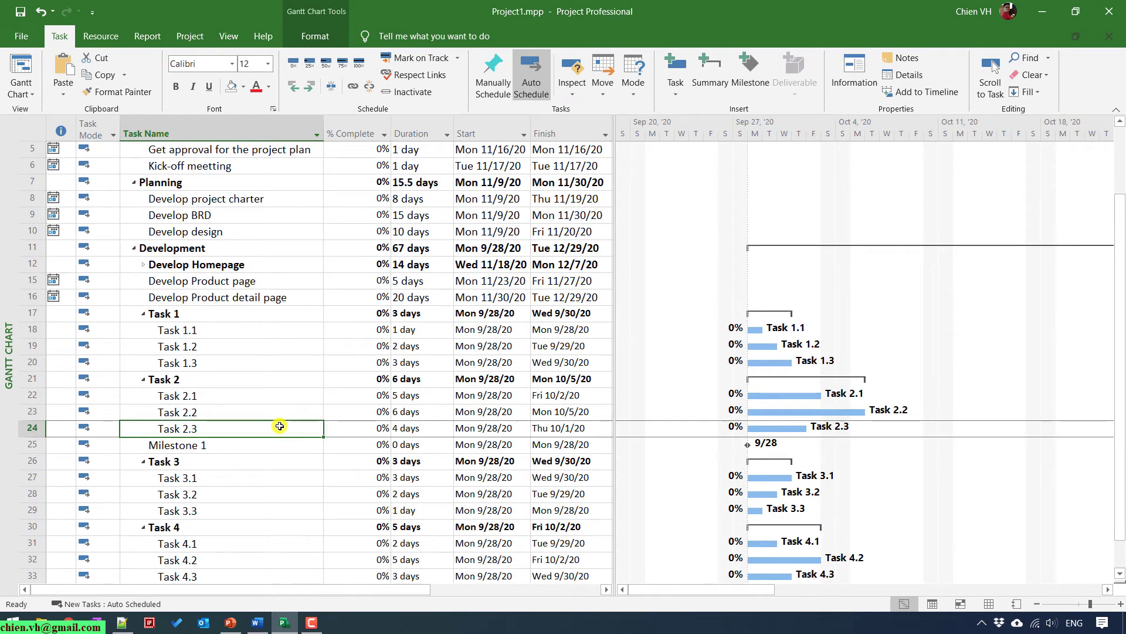